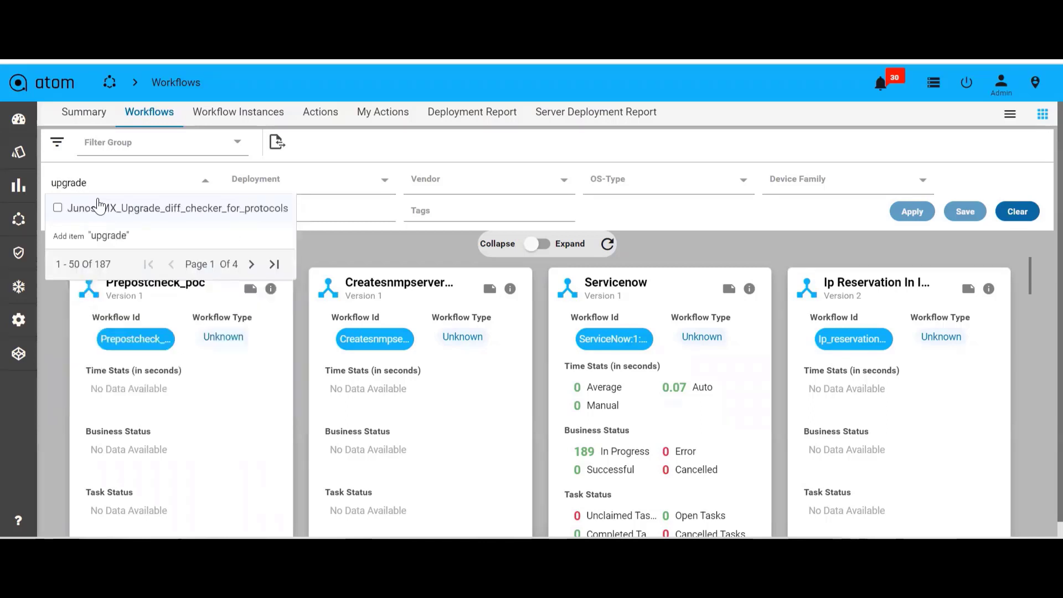
Filter the workflows by Software_Maintenance_Upgrade_Juniper and open the resulting Juniper Upgrade workflow.
scroll(111, 238, "down", 3)
left_click(58, 266)
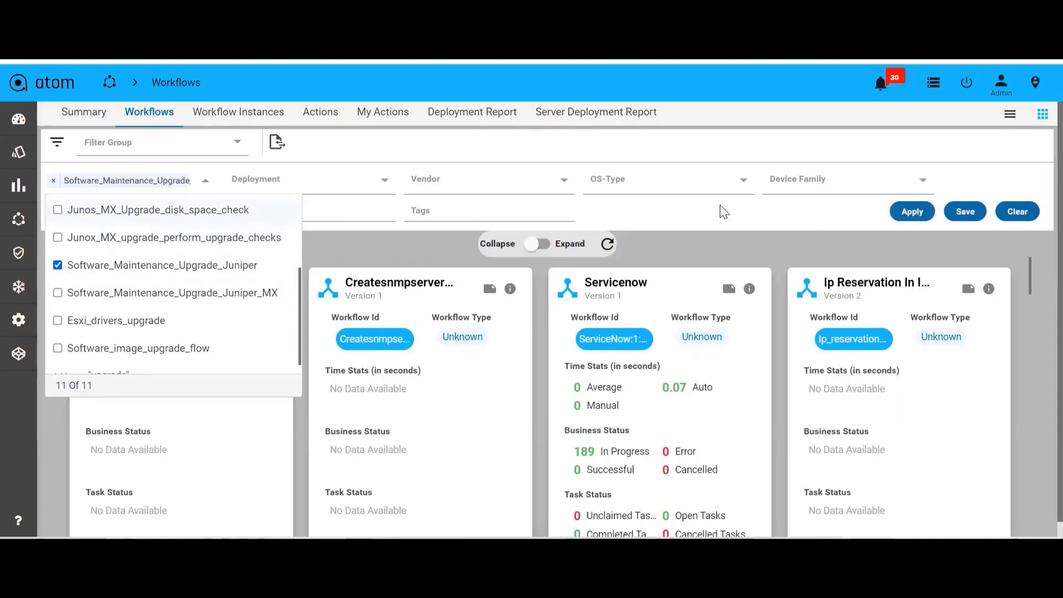
left_click(905, 215)
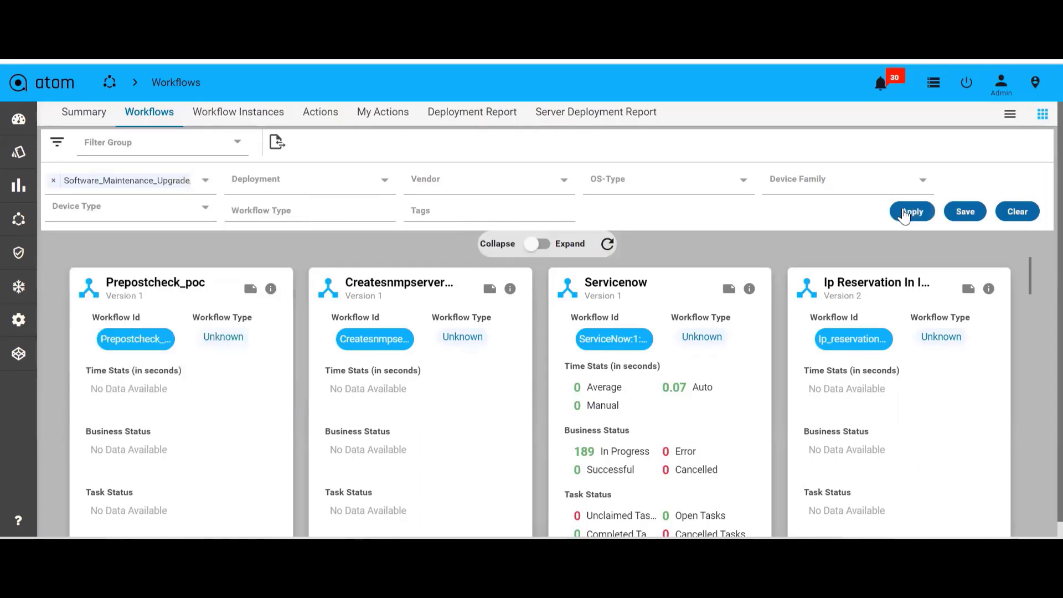
left_click(908, 212)
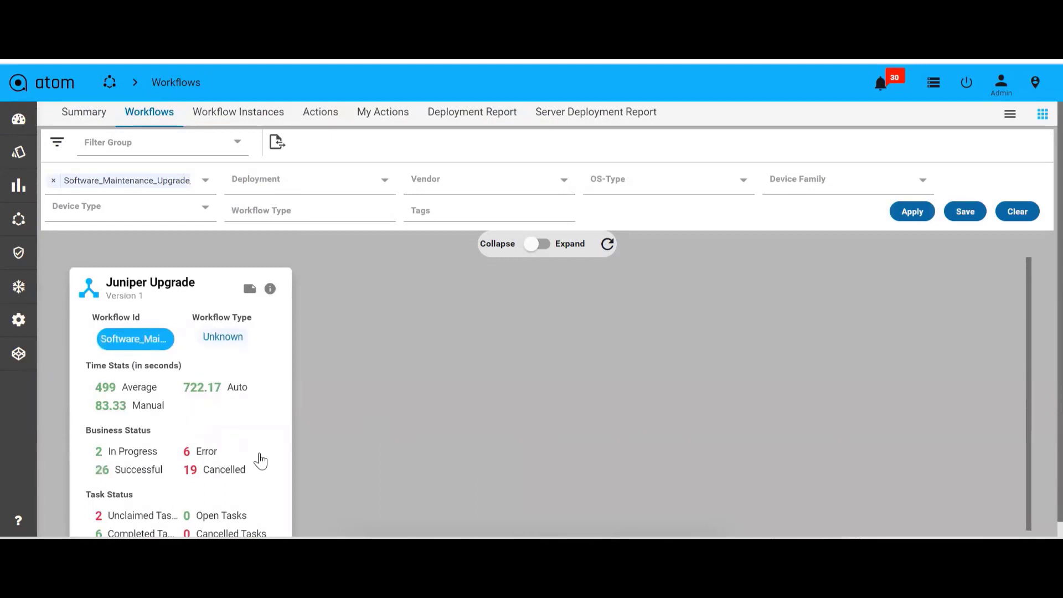
left_click(169, 296)
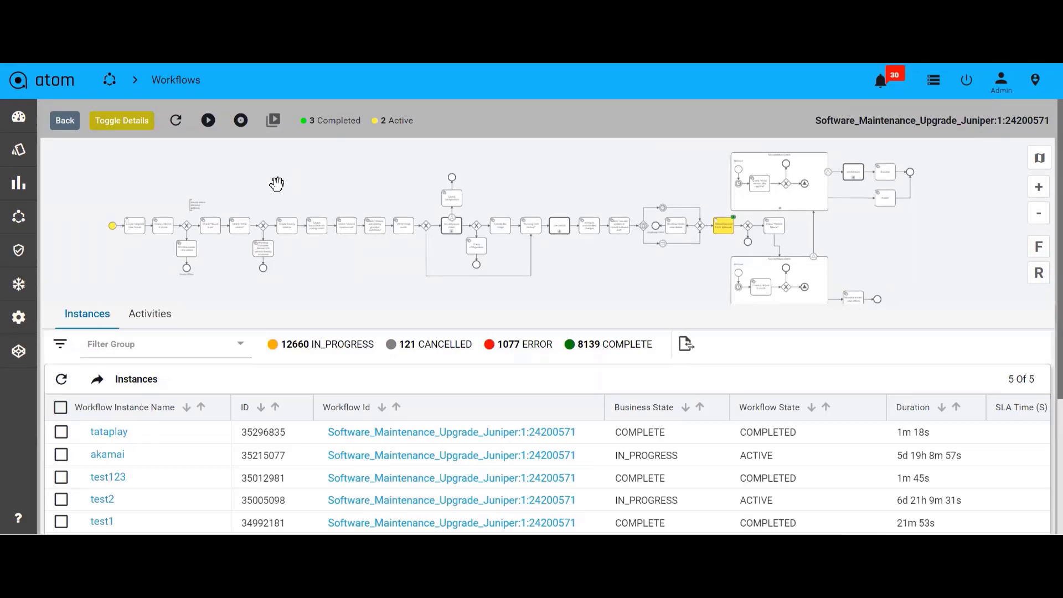
Start a new instance of the workflow named test12345, adding one blank variable row.
left_click(210, 125)
left_click(403, 155)
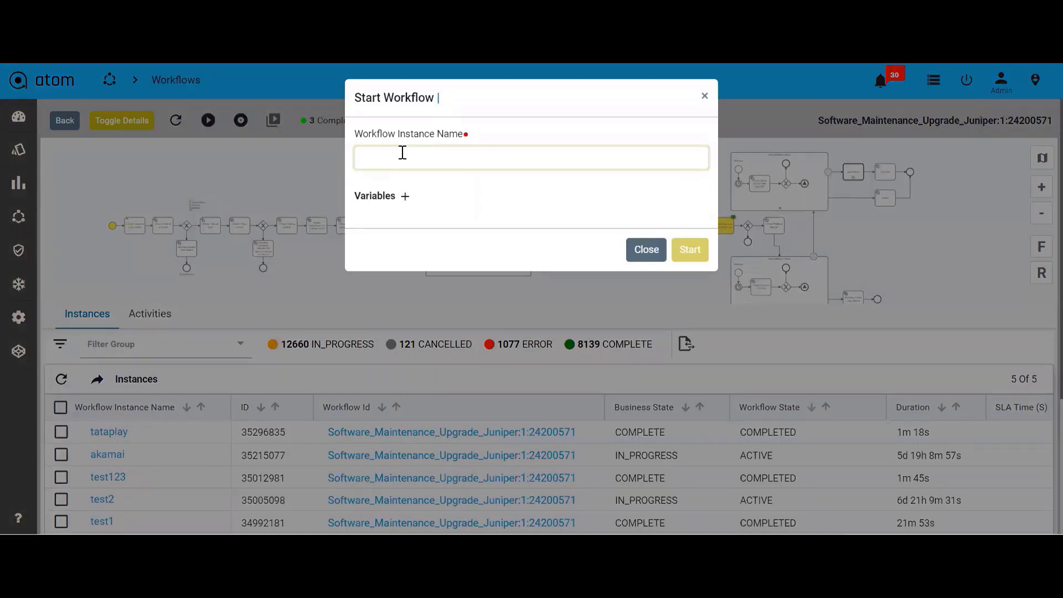
type("test12345")
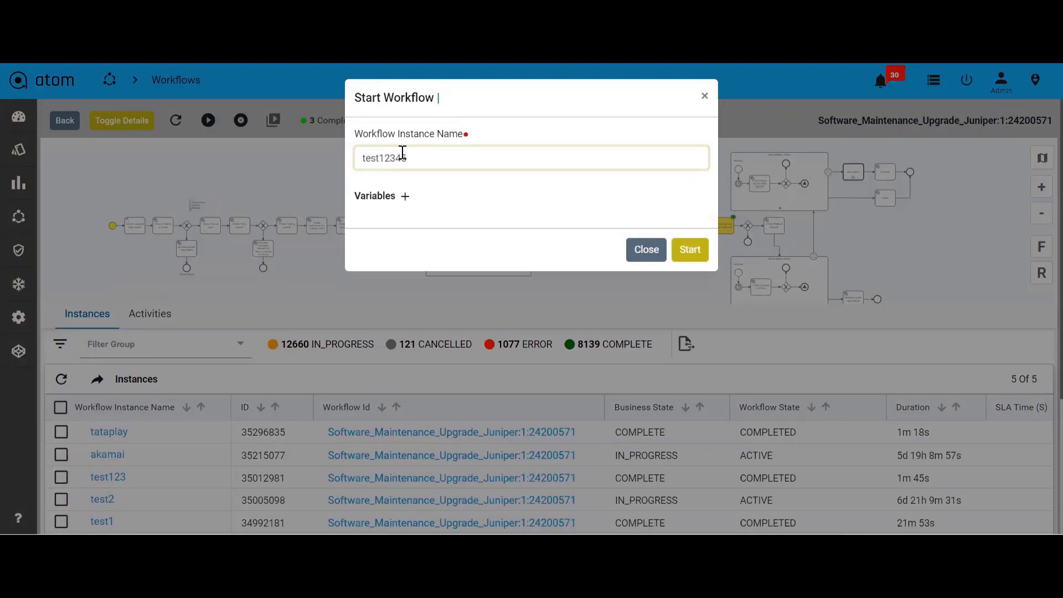
left_click(405, 197)
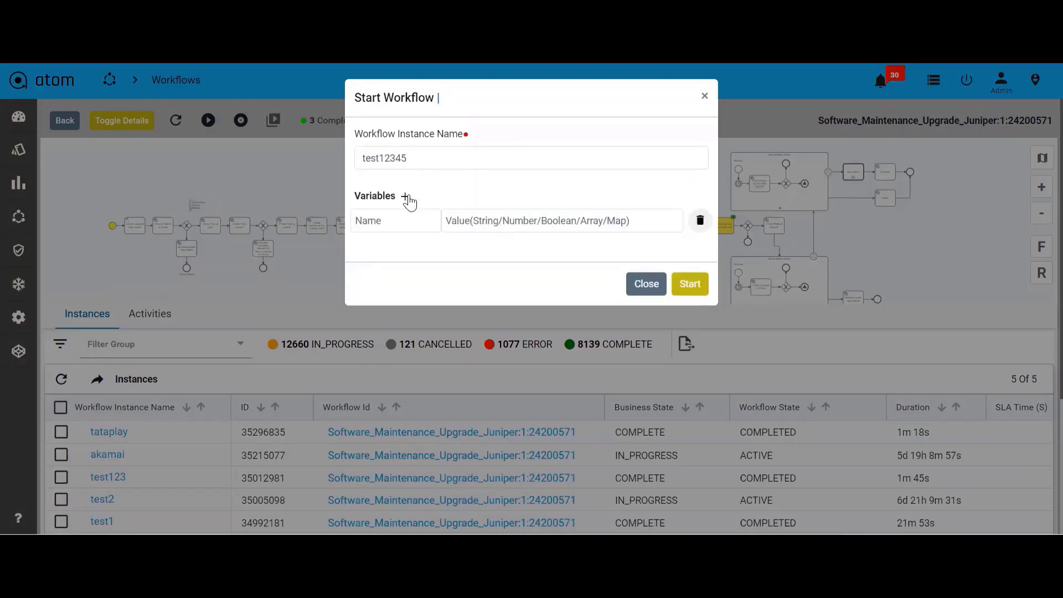
left_click(690, 285)
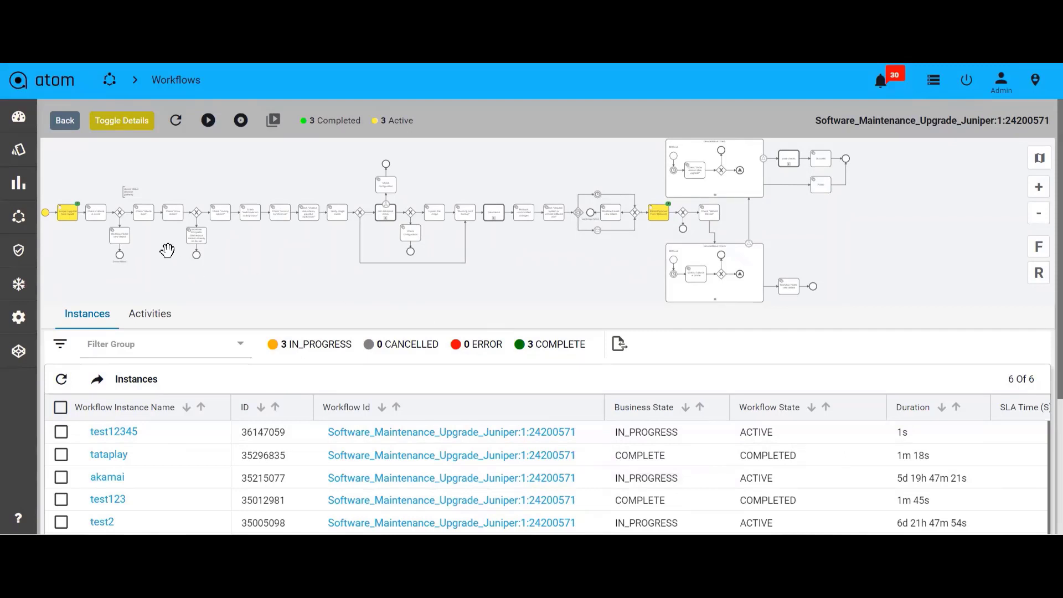
Hide the instance details and examine the upgrade workflow diagram from the user inputs through the checks and image upload to the reboot approval.
left_click(135, 127)
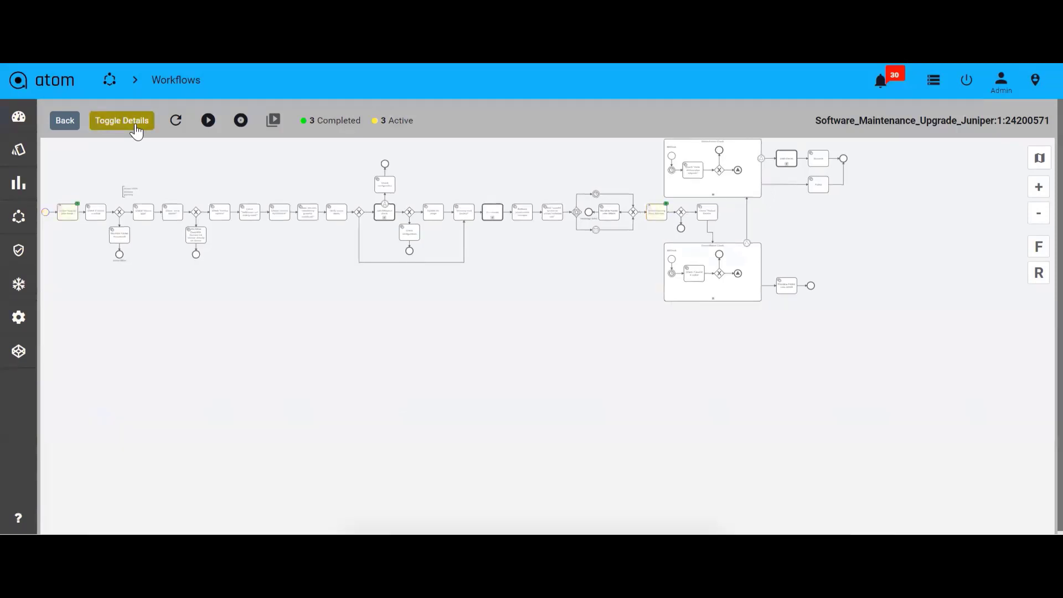
left_click_drag(261, 257, 448, 334)
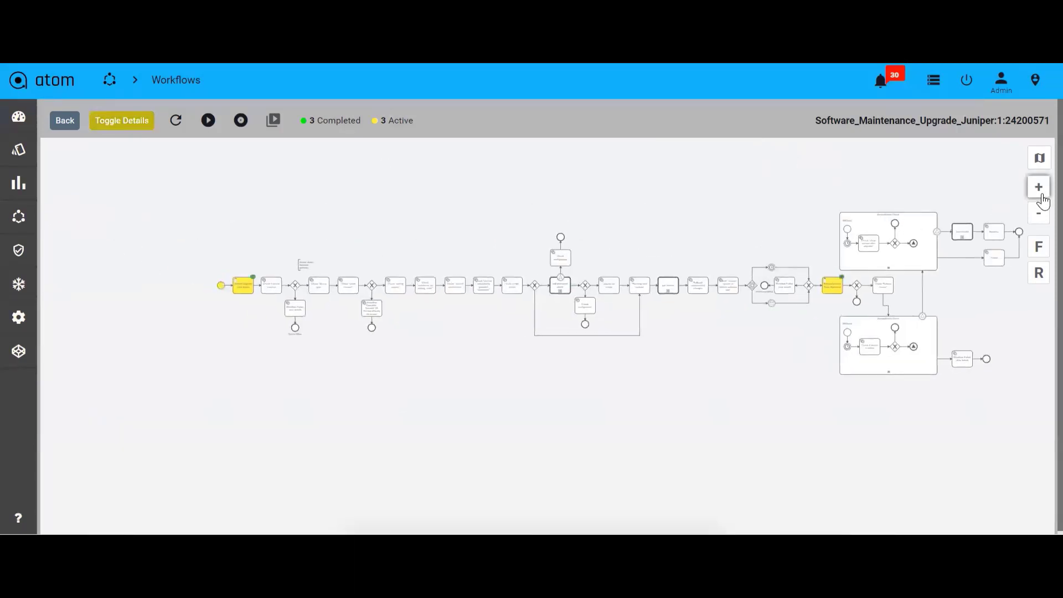
left_click(1039, 189)
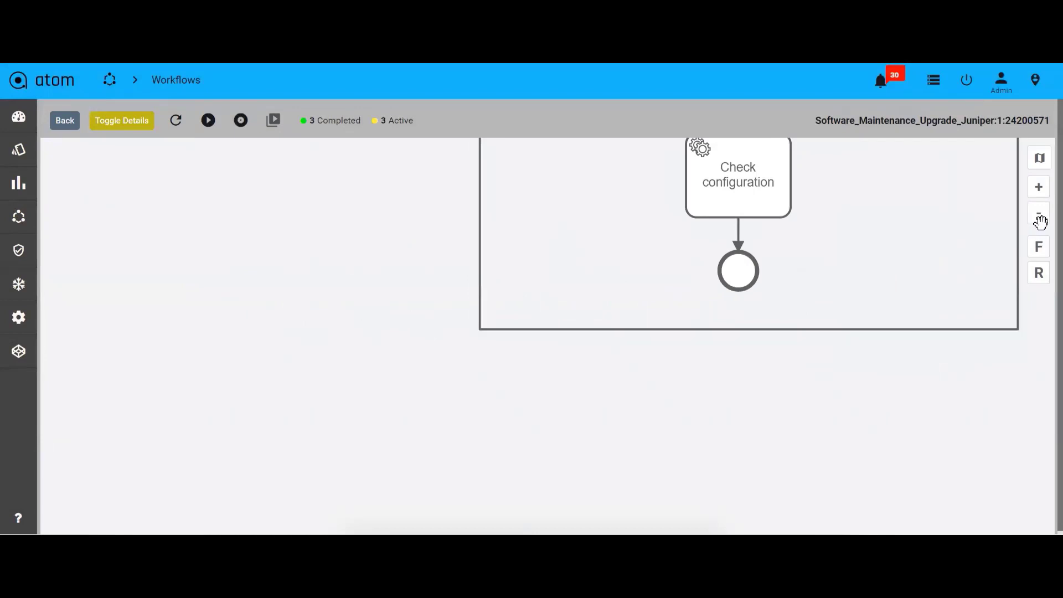
left_click(1041, 215)
left_click(1041, 215)
left_click(1041, 215)
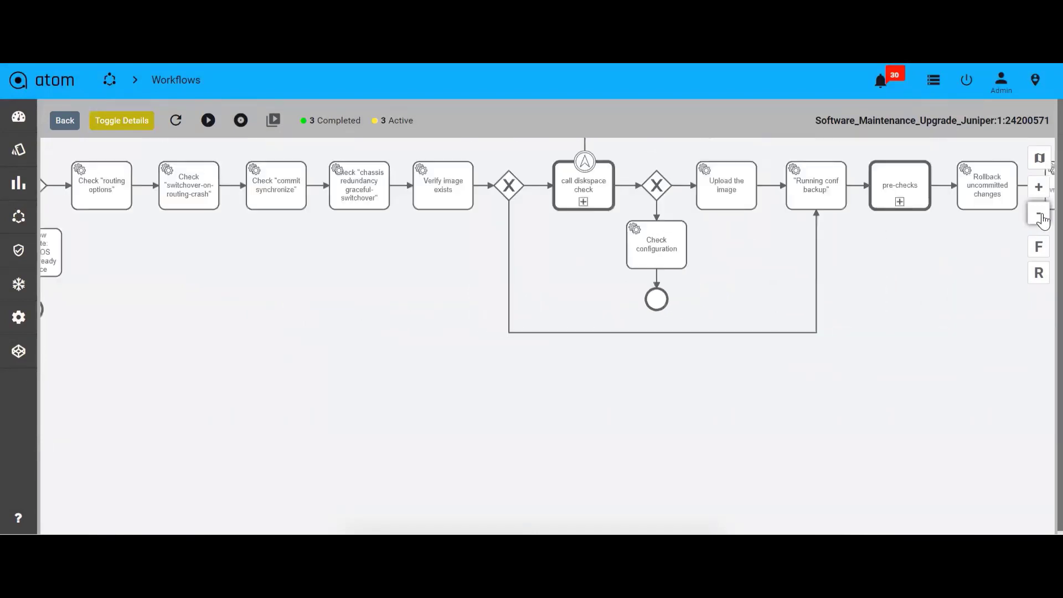
left_click_drag(384, 259, 705, 349)
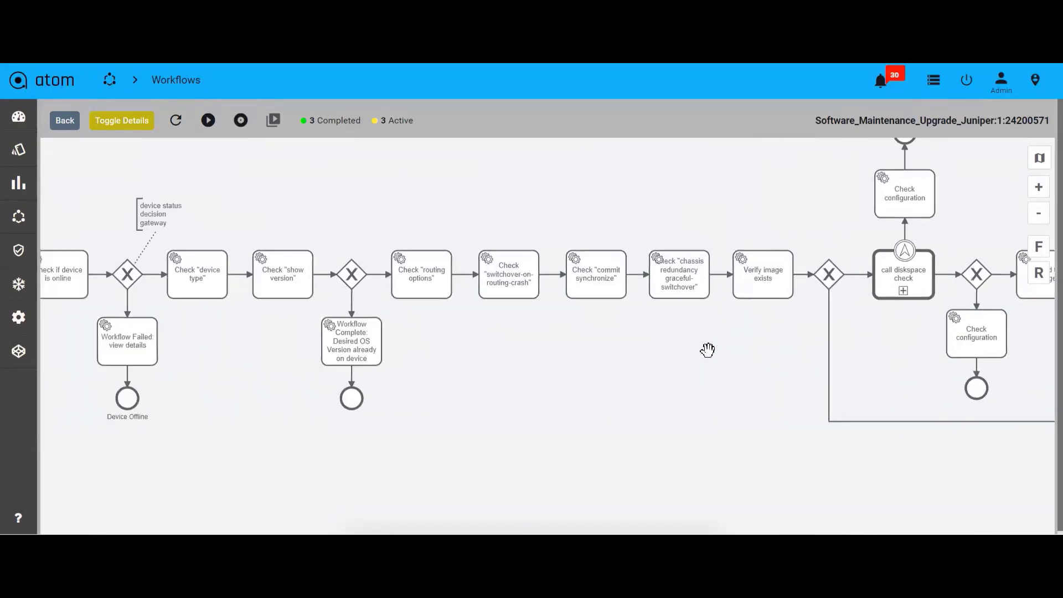
left_click_drag(309, 384, 482, 372)
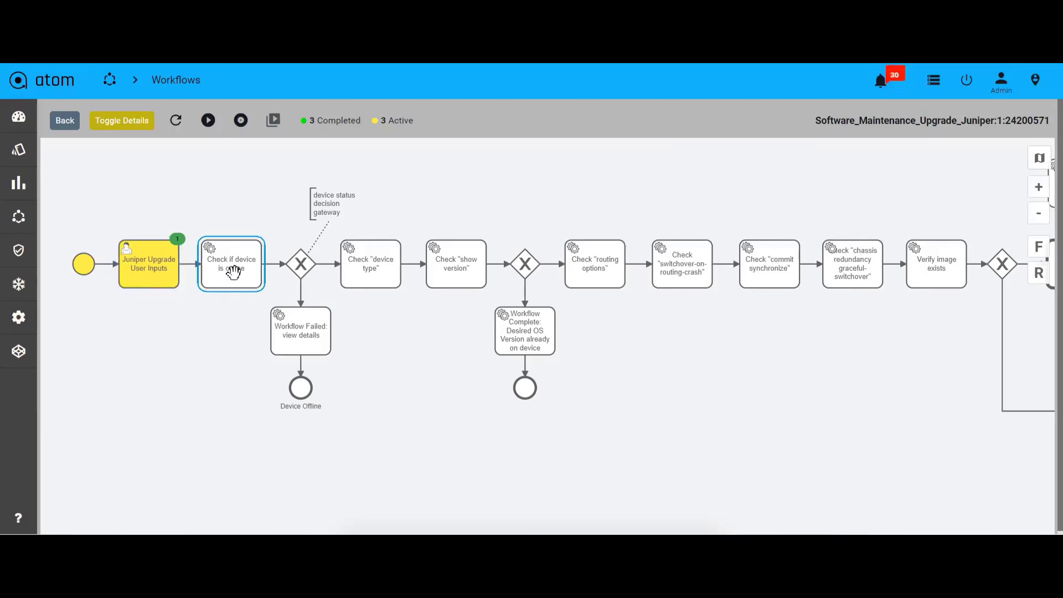
left_click_drag(772, 325, 508, 336)
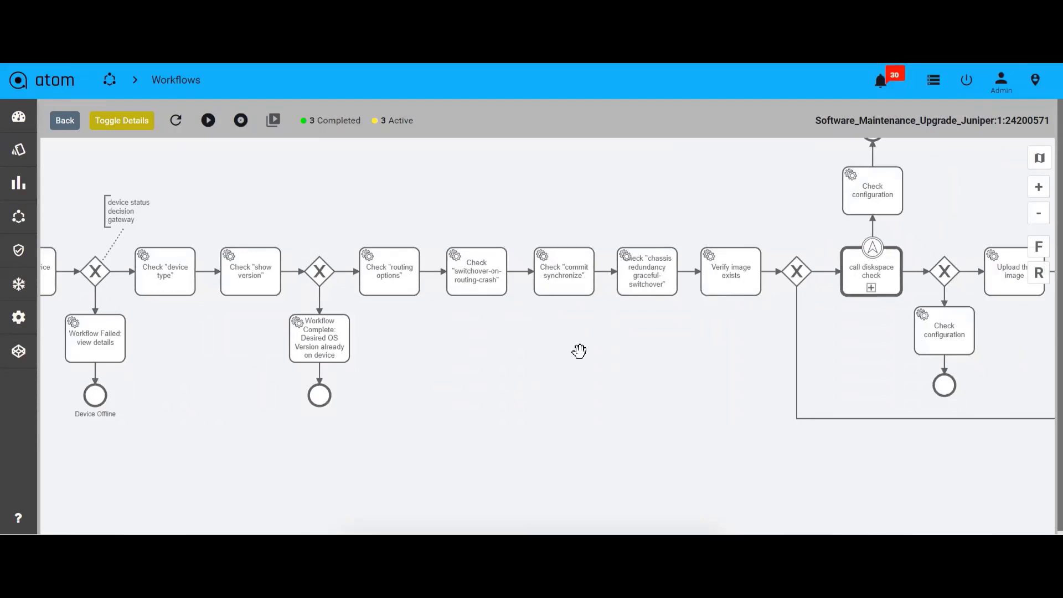
left_click_drag(669, 367, 478, 398)
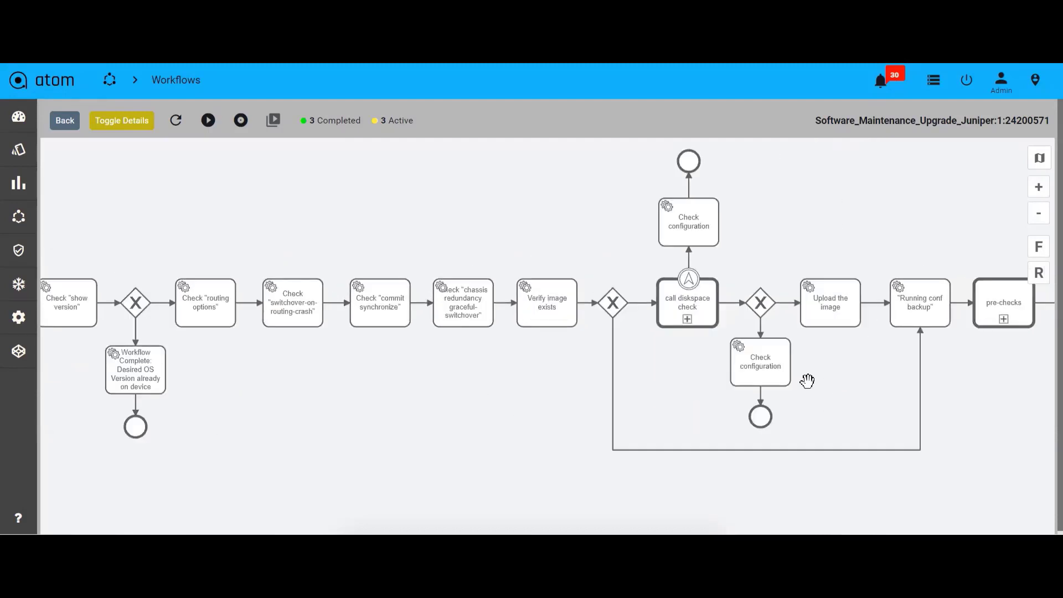
left_click_drag(832, 380, 699, 377)
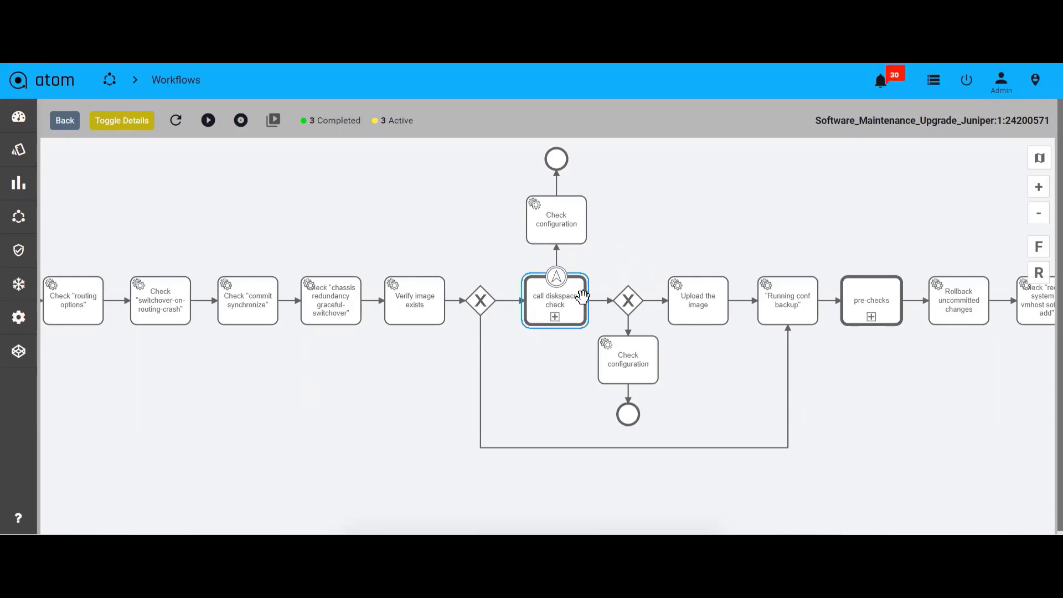
left_click_drag(727, 368, 540, 364)
left_click_drag(693, 360, 521, 357)
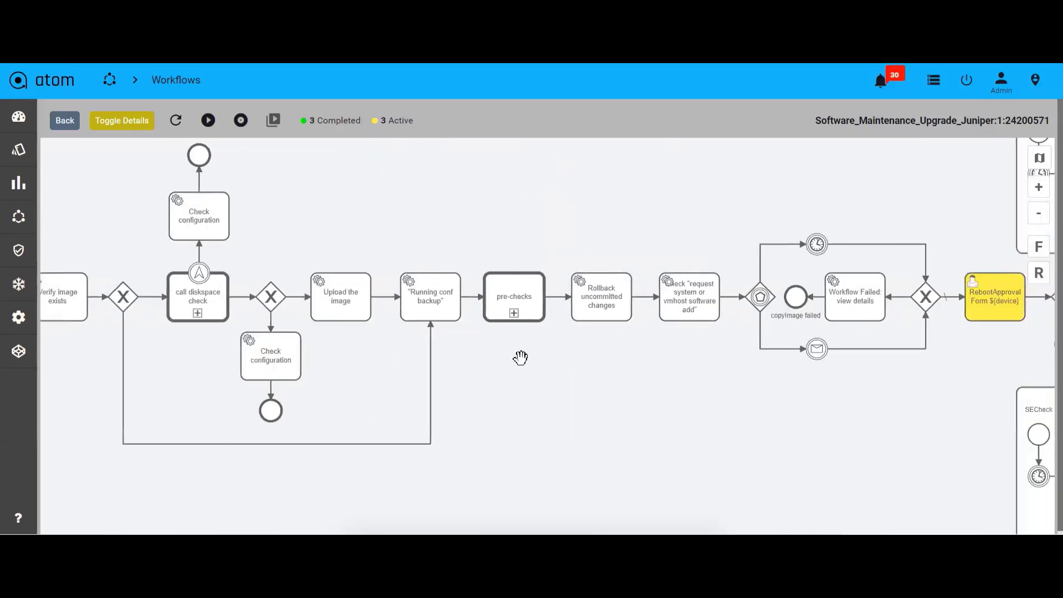
left_click_drag(708, 399, 451, 387)
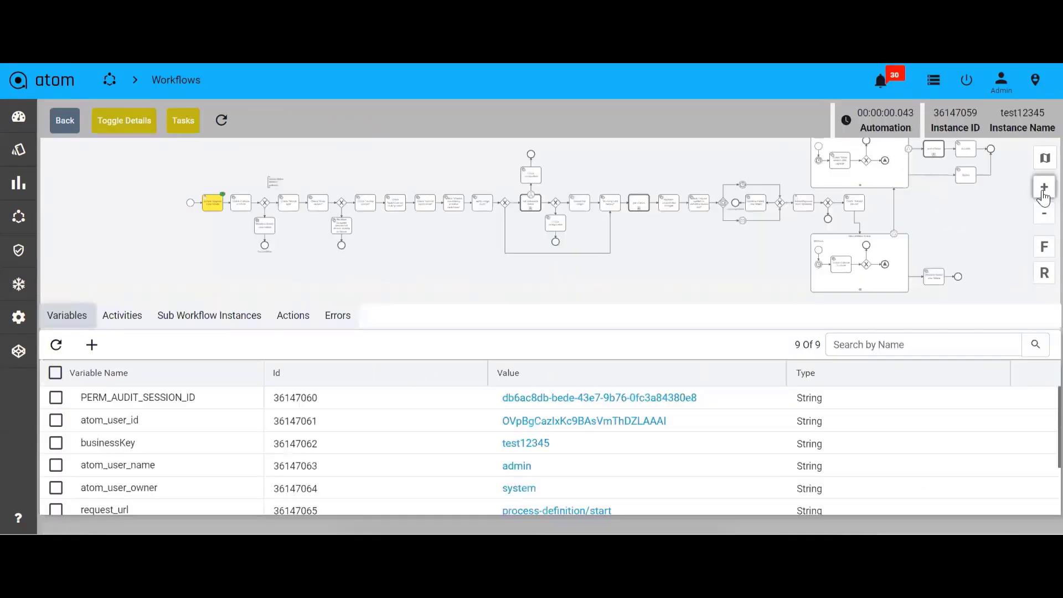
In the test12345 instance, claim the Juniper Upgrade User Inputs action and open its input form.
left_click(1044, 189)
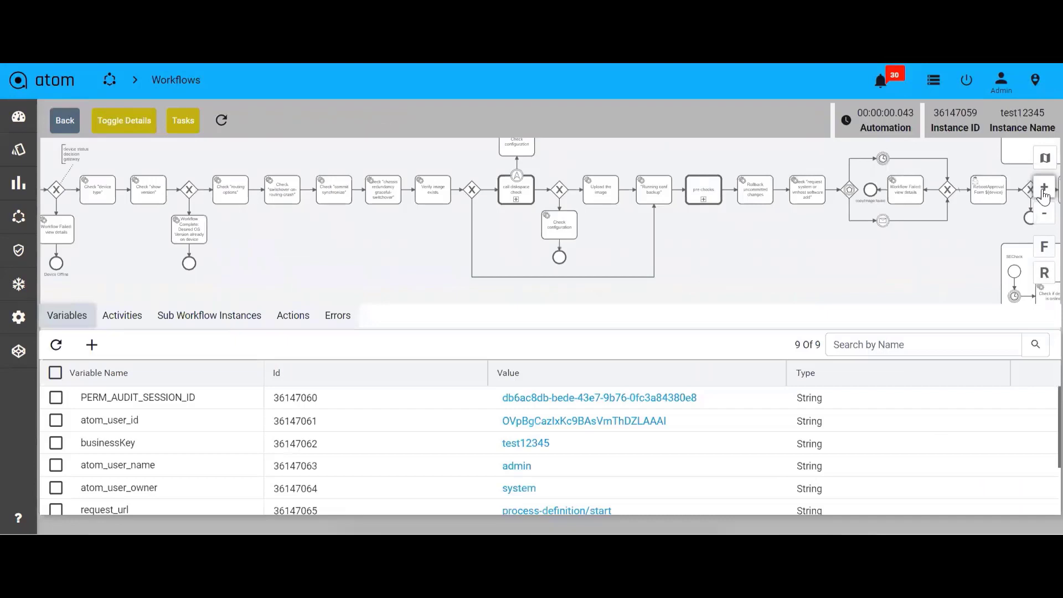
left_click_drag(408, 238, 861, 254)
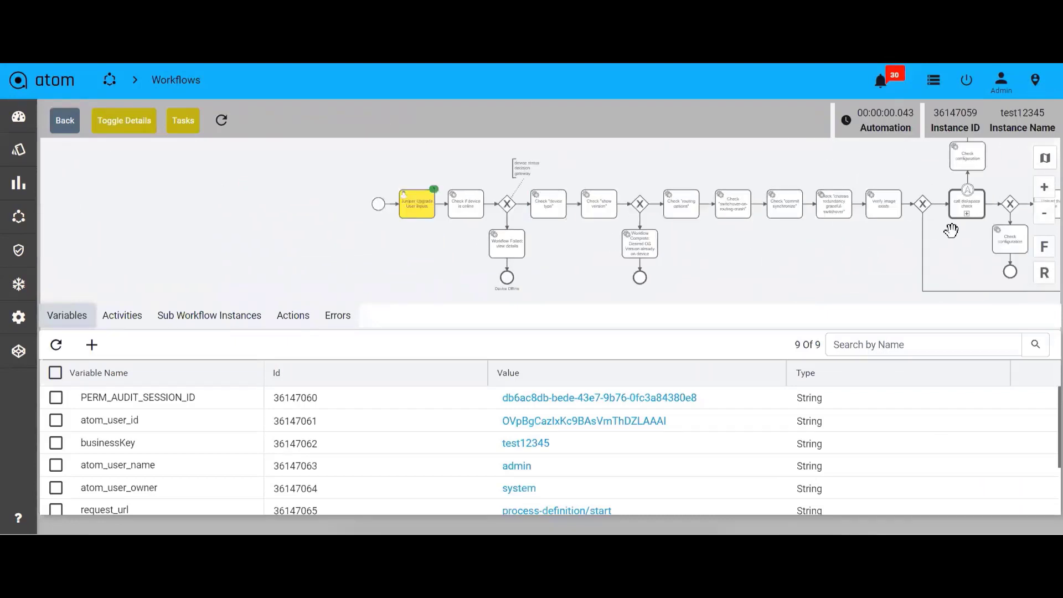
left_click(1044, 189)
scroll(326, 185, "up", 1)
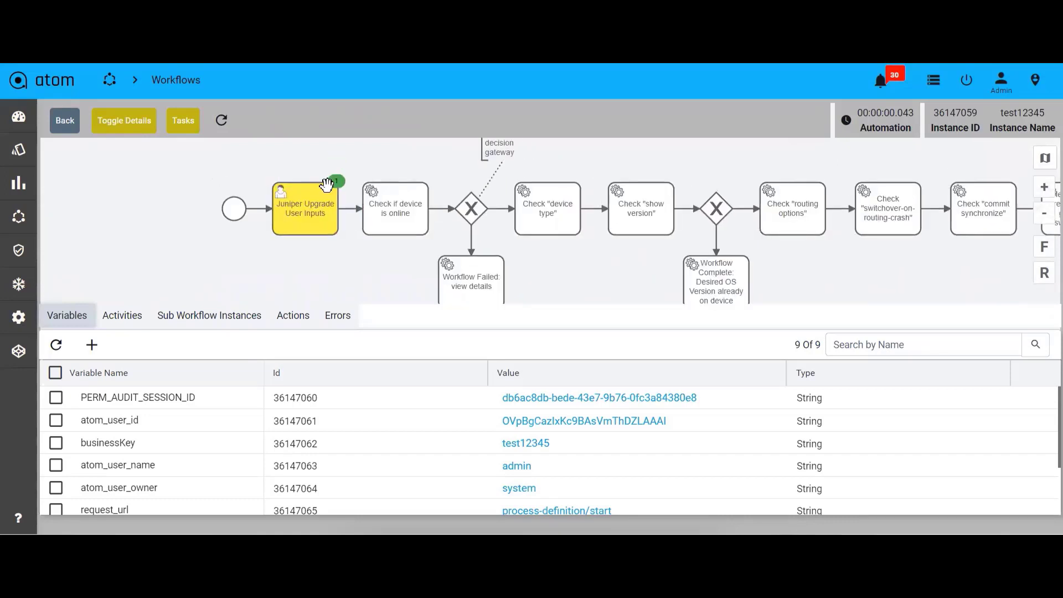
left_click(291, 319)
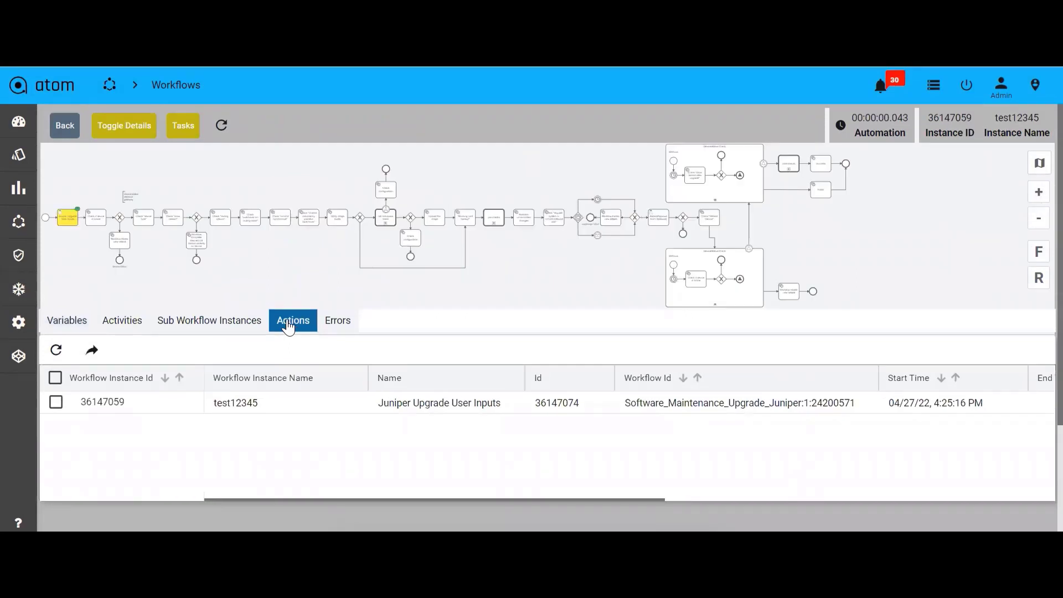
left_click(55, 402)
left_click(92, 350)
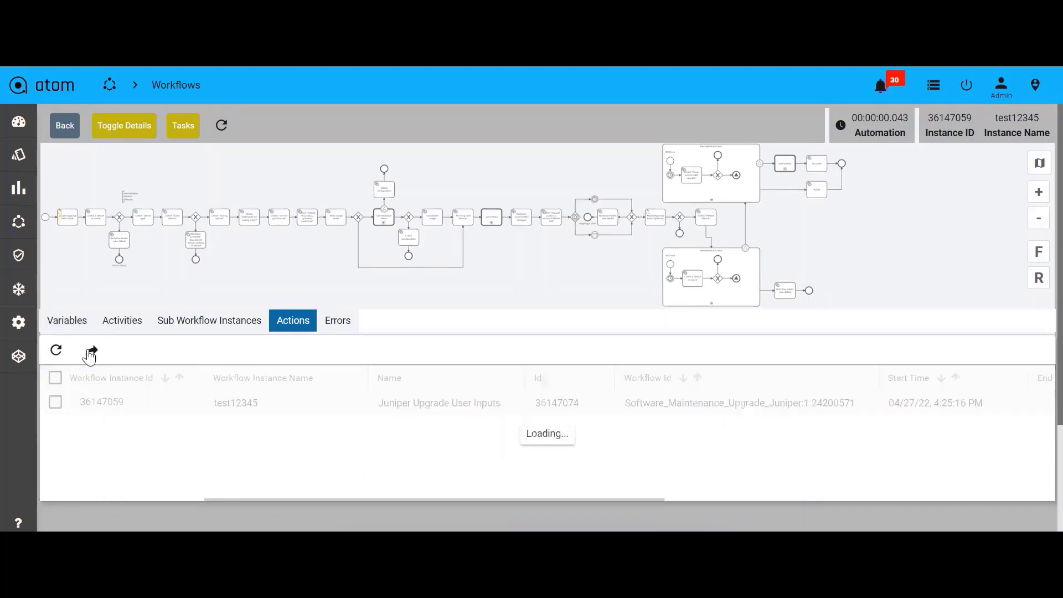
left_click(55, 403)
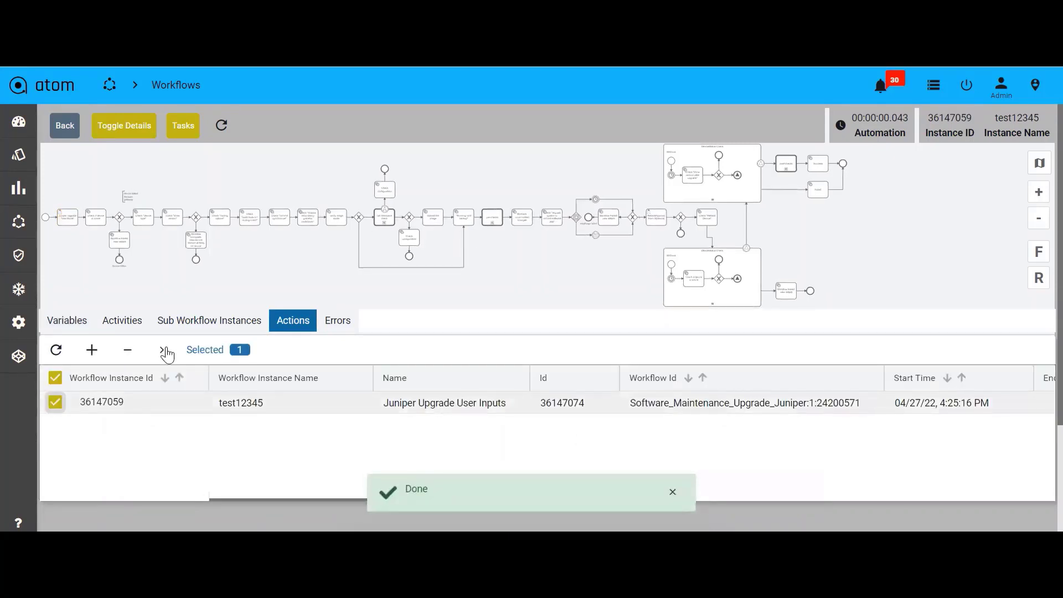
left_click(163, 350)
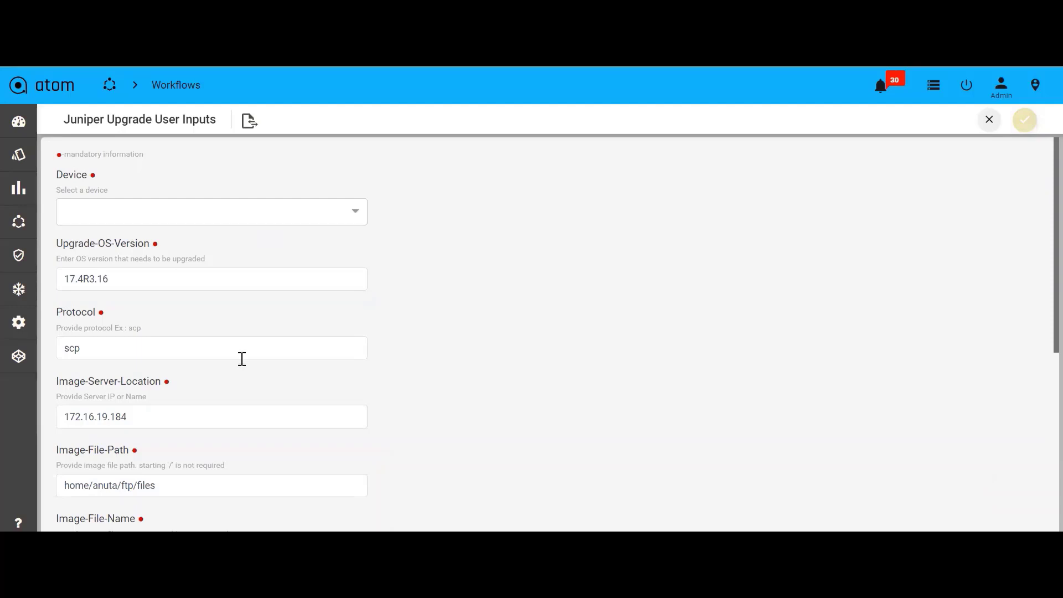
Review the form's default upgrade inputs and import the Upgrade-train4 template file into it.
scroll(242, 359, "down", 3)
scroll(242, 359, "down", 4)
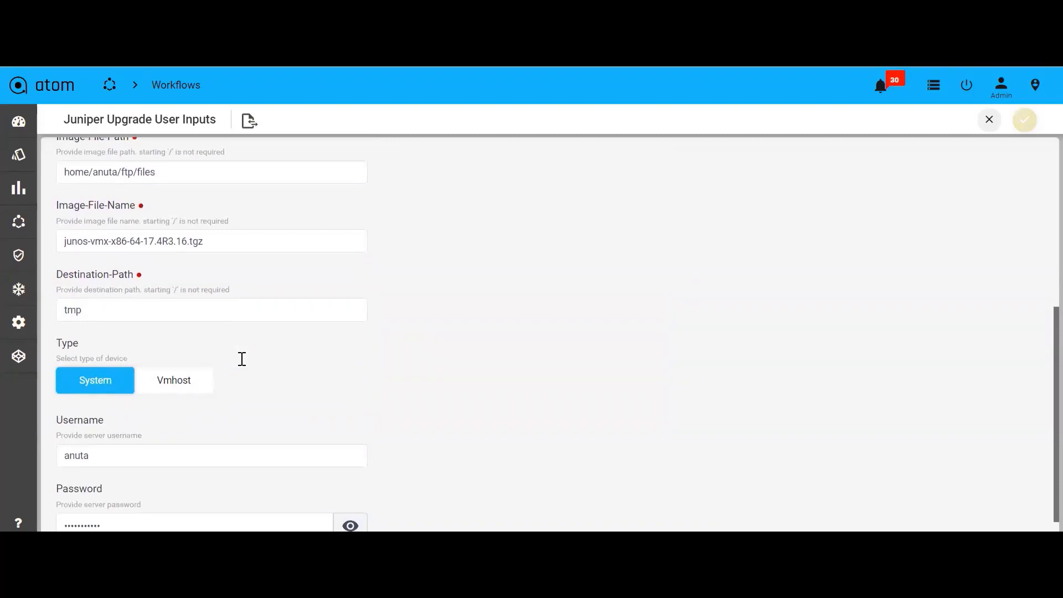
scroll(242, 359, "down", 1)
scroll(242, 359, "up", 7)
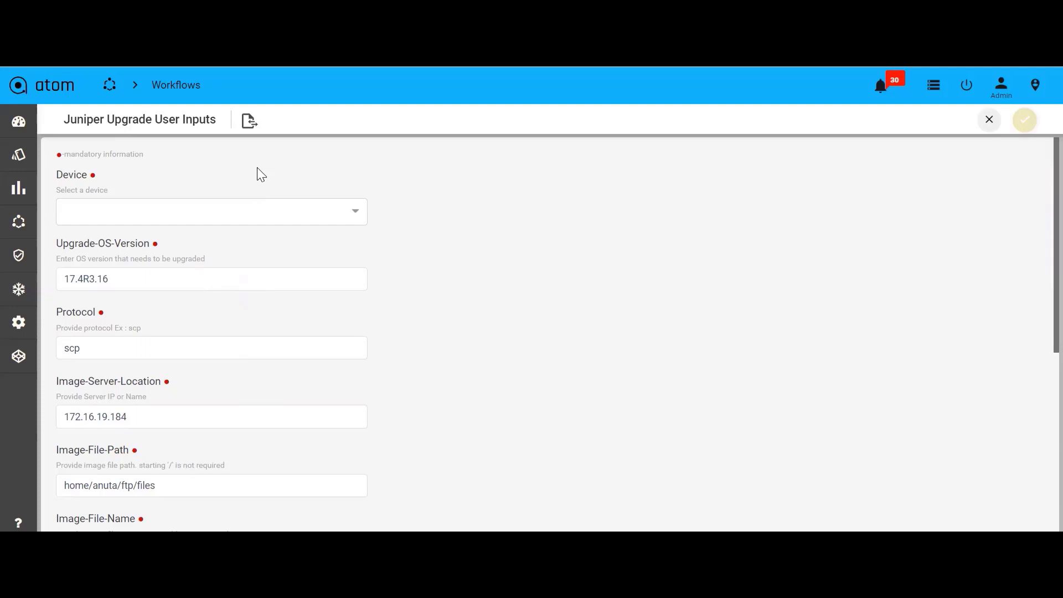
left_click(248, 121)
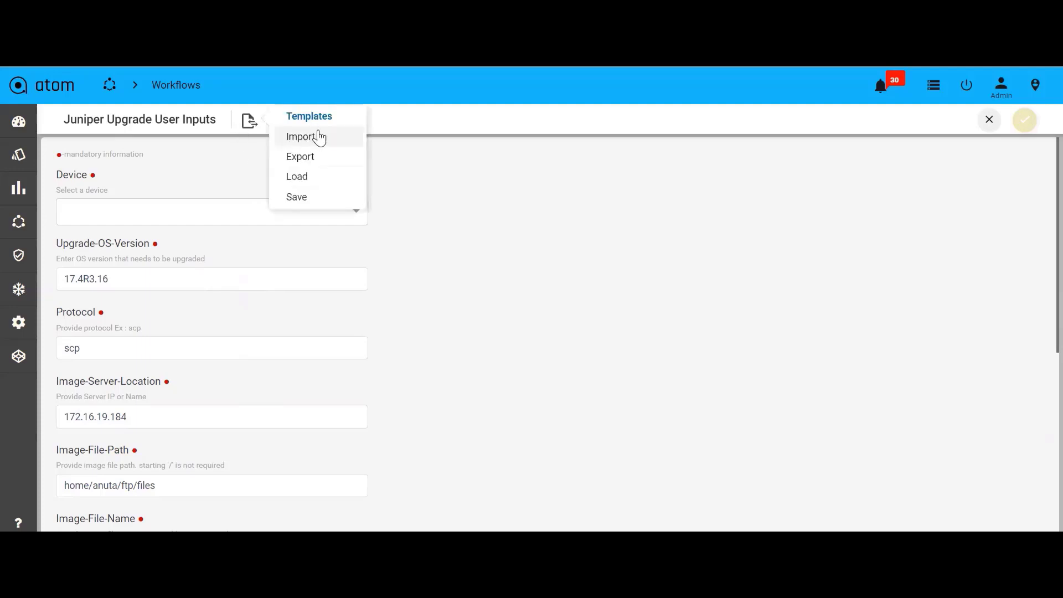
left_click(317, 133)
left_click(252, 114)
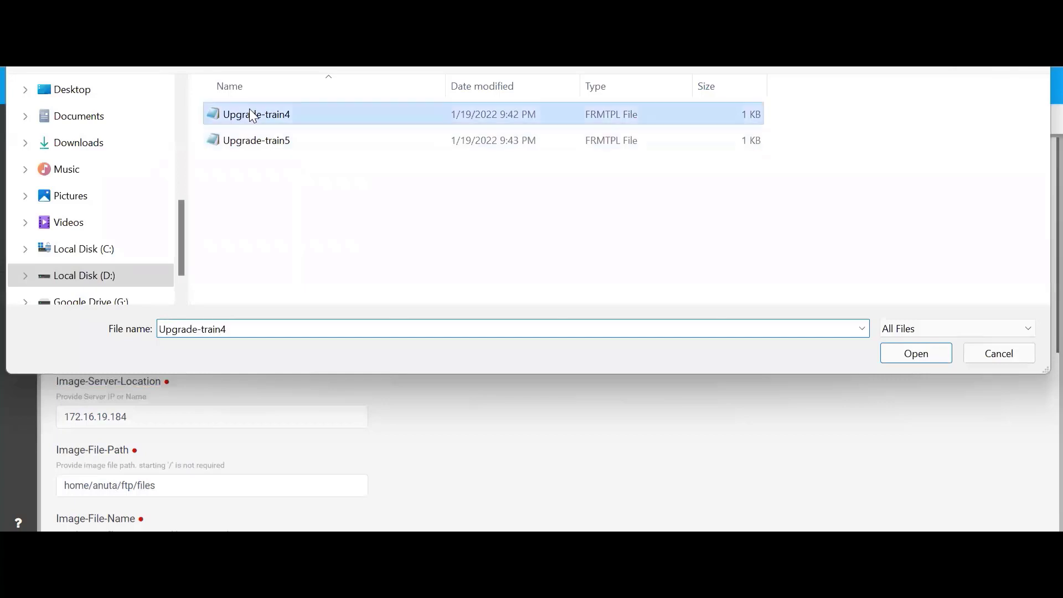
left_click(920, 354)
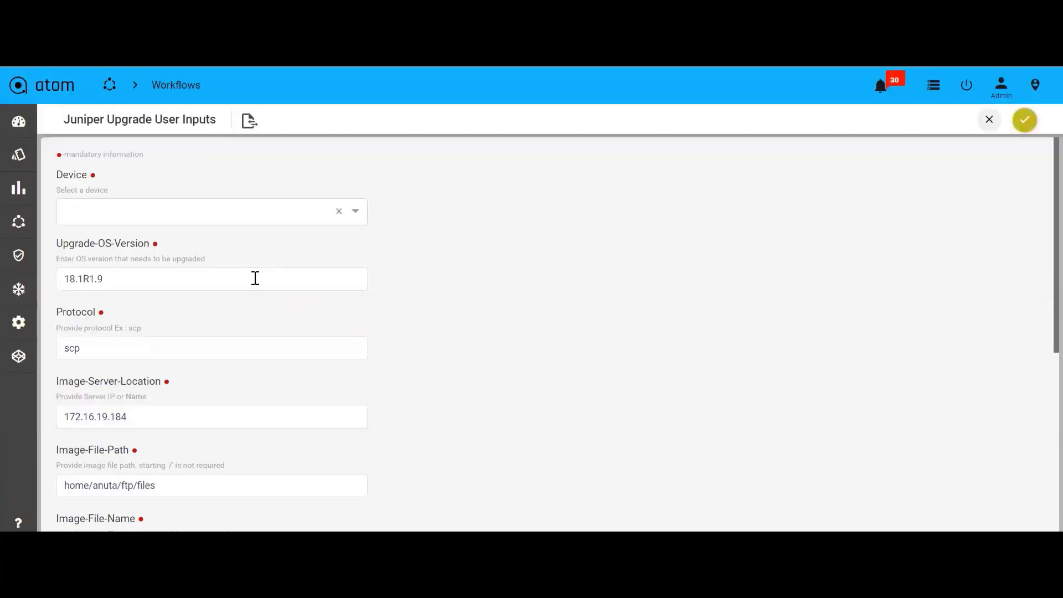
Check the imported values, submit the Juniper Upgrade User Inputs form, and follow the instance's progress in the workflow diagram.
scroll(249, 406, "down", 3)
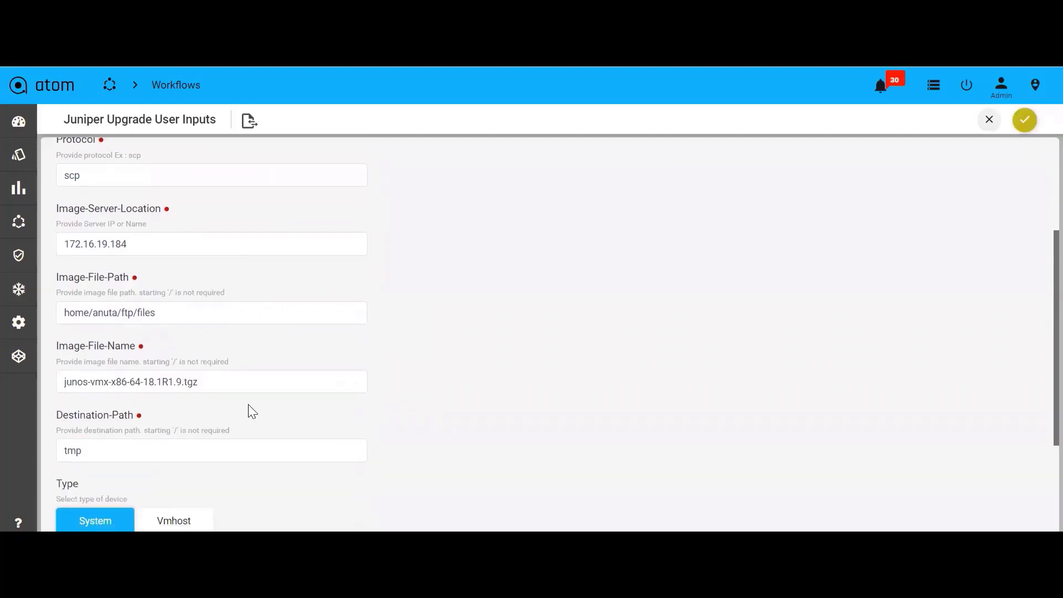
scroll(249, 412, "down", 2)
scroll(252, 412, "up", 5)
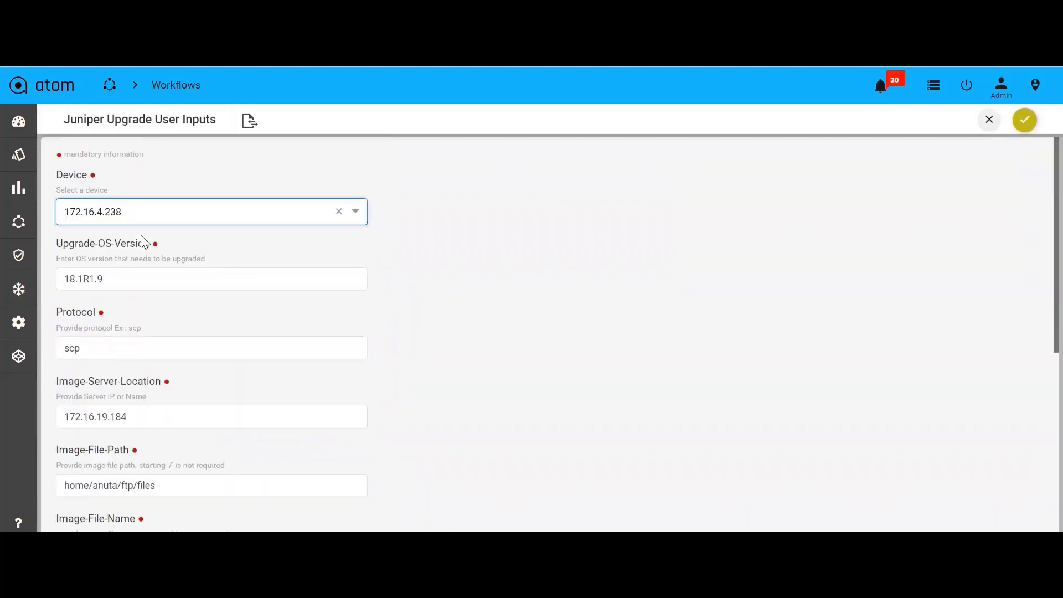
left_click(1024, 122)
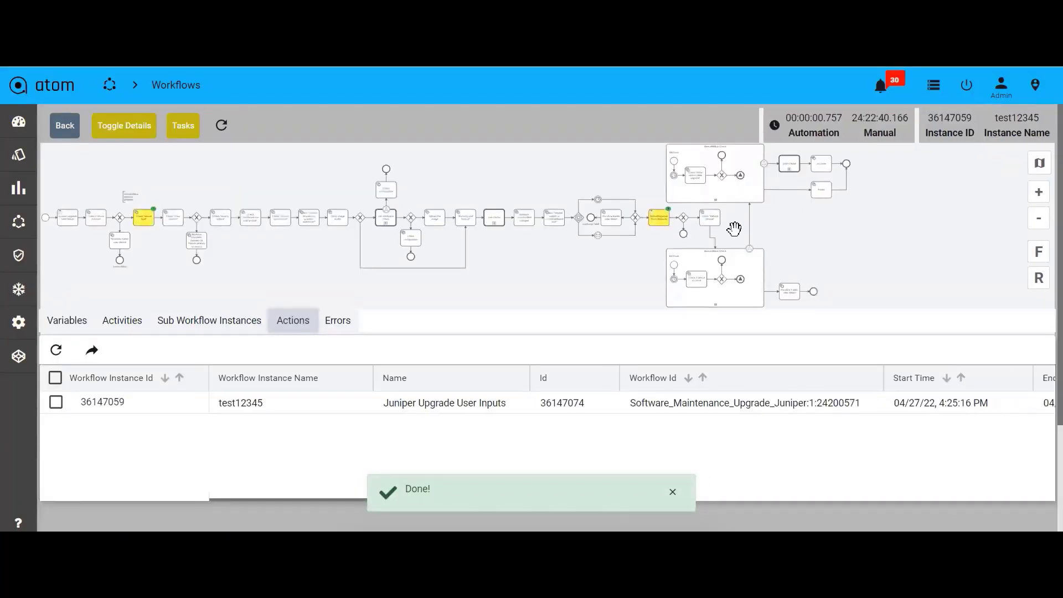
left_click_drag(273, 249, 440, 282)
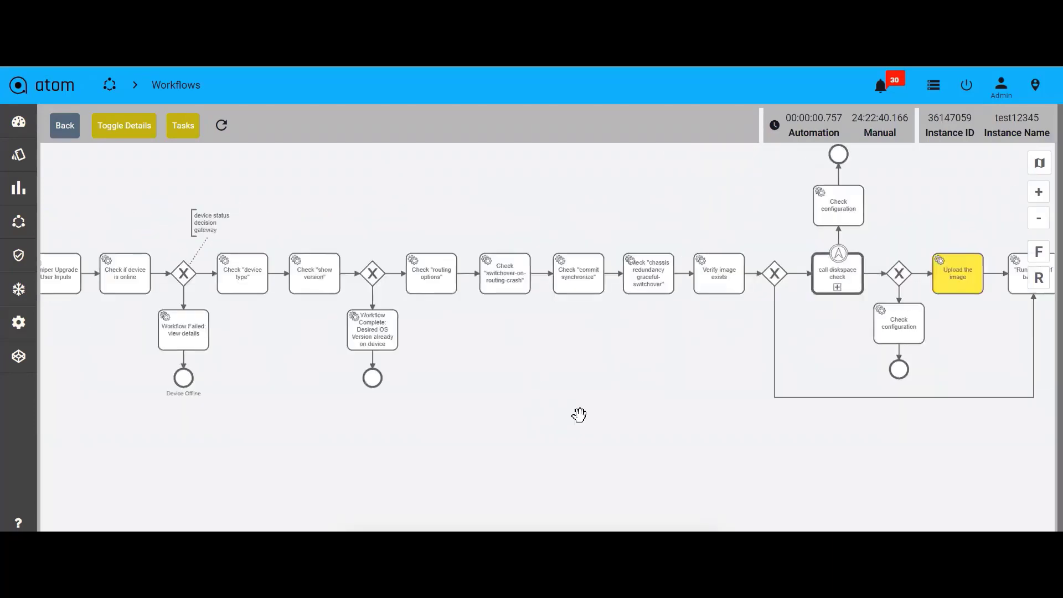
Follow the test12345 instance's progress in the workflow diagram through the image upload stage and review its expanded task list.
left_click_drag(470, 413, 350, 421)
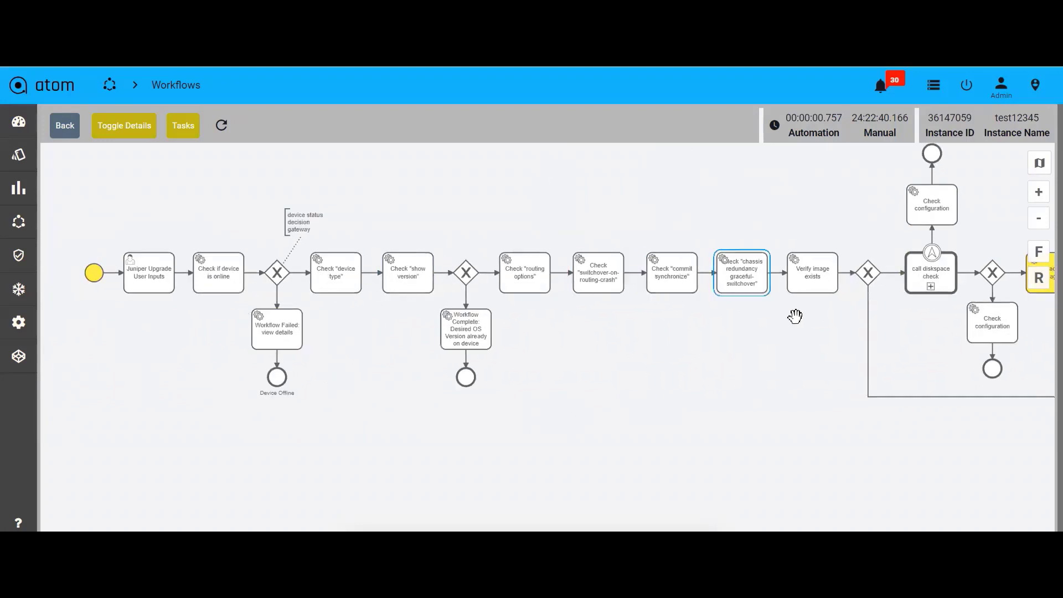
left_click_drag(788, 329, 451, 340)
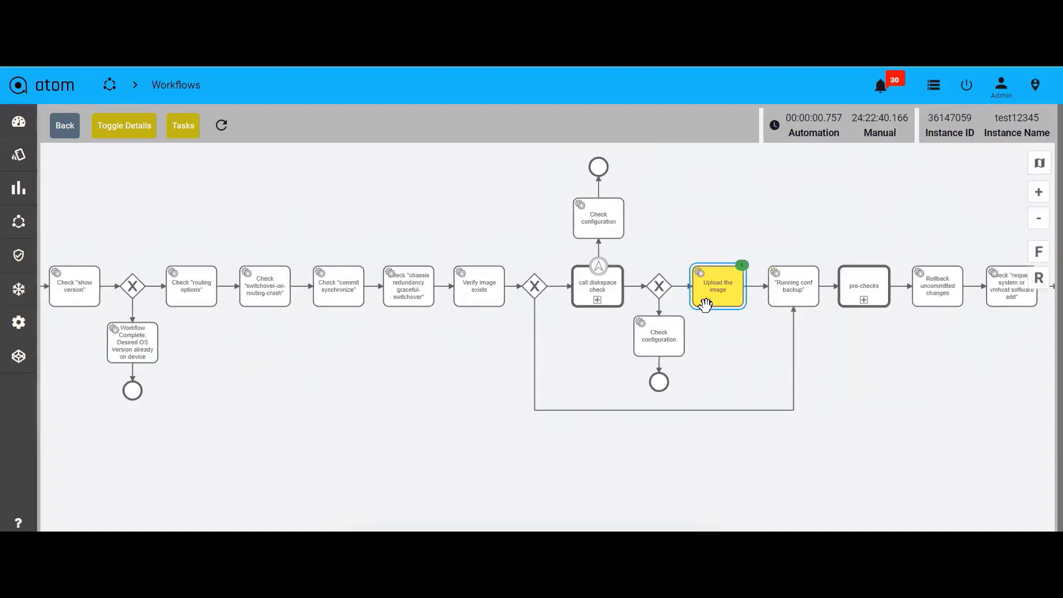
left_click_drag(781, 380, 531, 393)
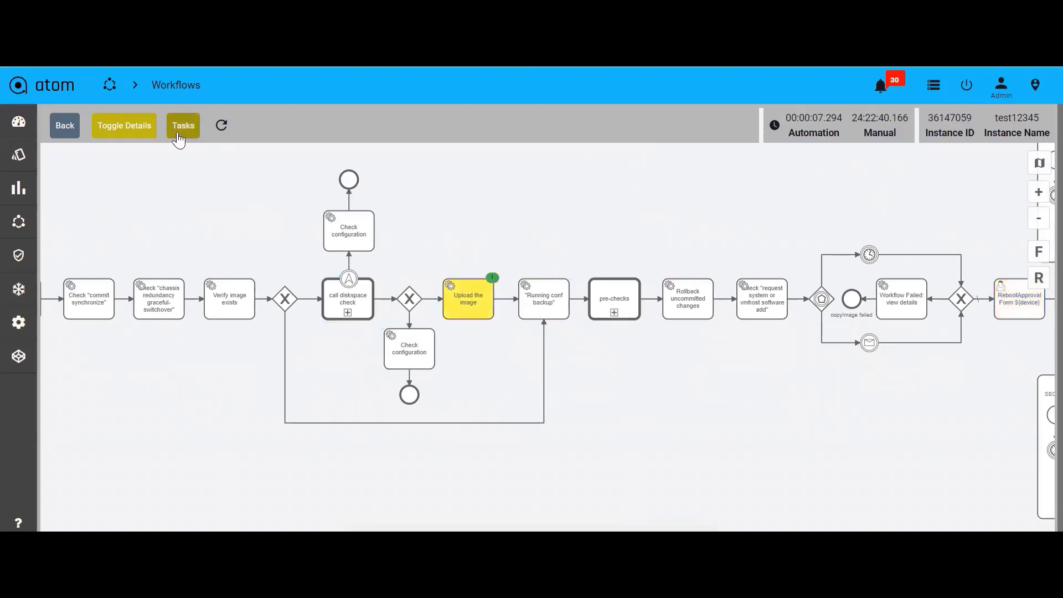
left_click(181, 139)
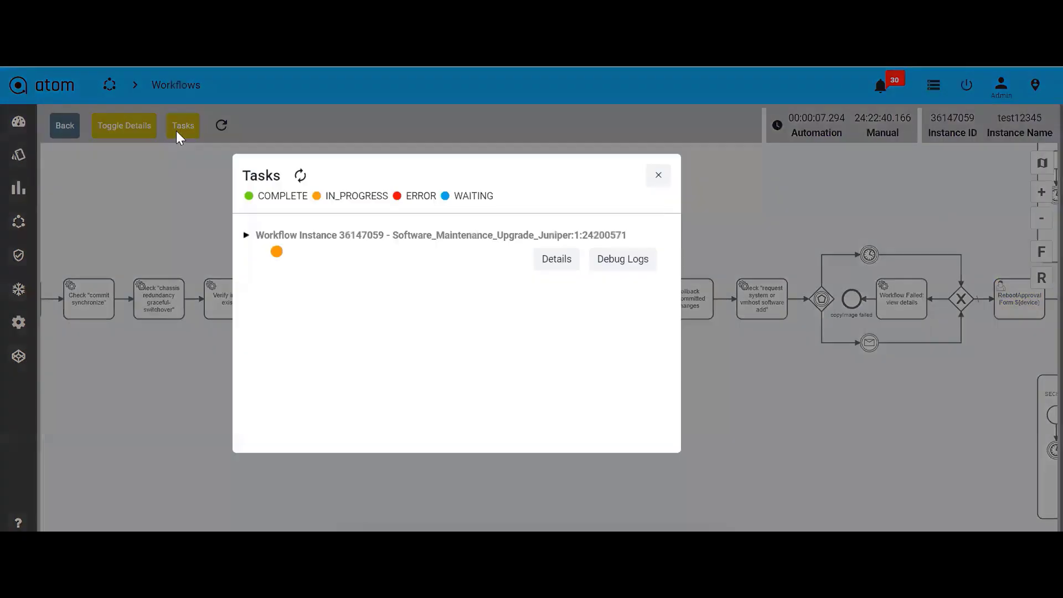
left_click(246, 238)
scroll(280, 371, "down", 5)
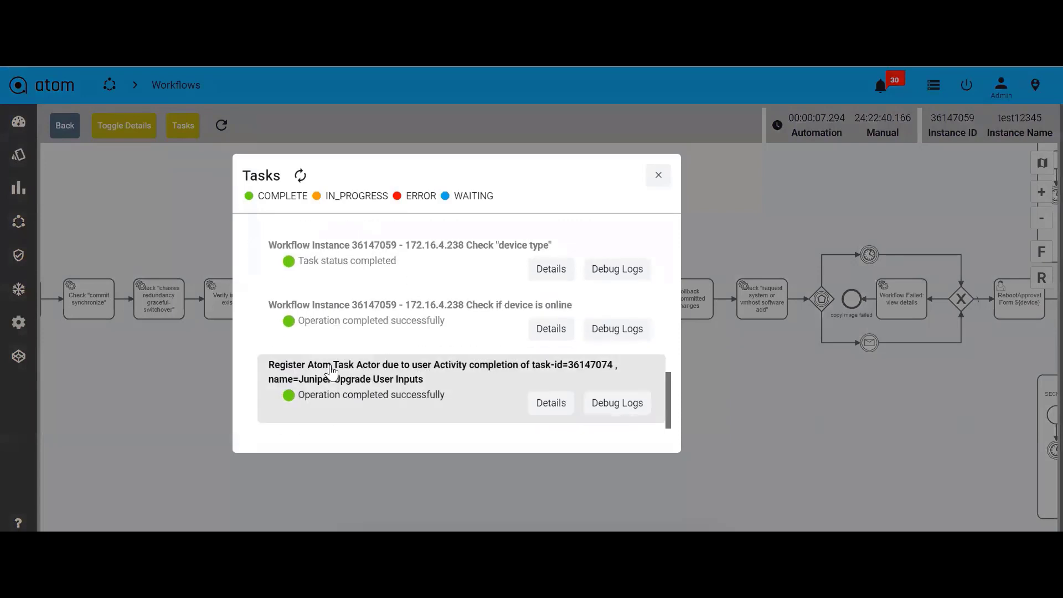
scroll(332, 372, "up", 10)
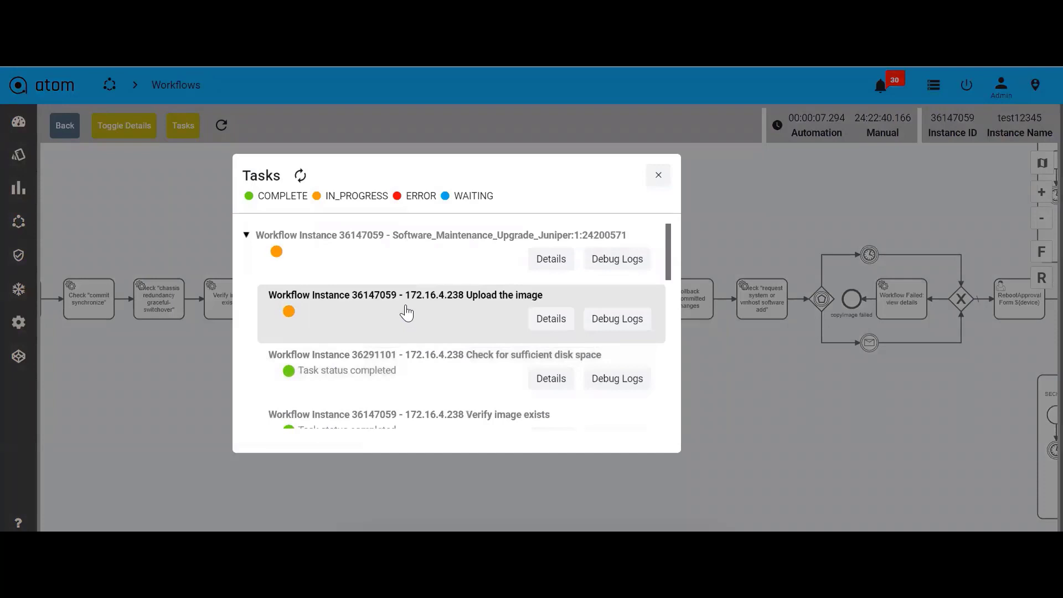
scroll(403, 385, "down", 10)
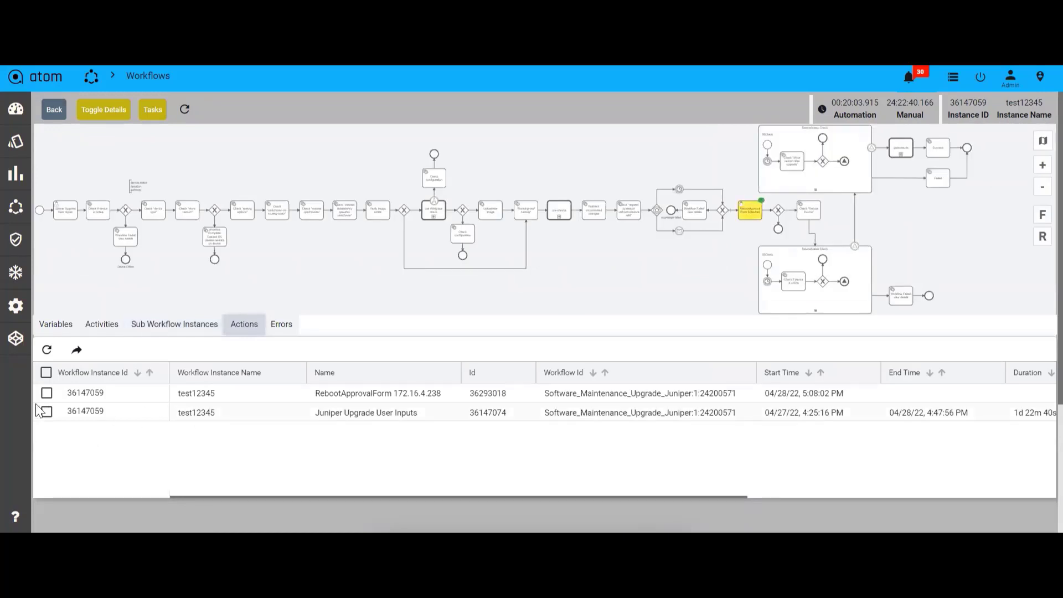
Assign the RebootApprovalForm action of the test12345 instance to the admin user.
left_click(46, 393)
left_click(77, 350)
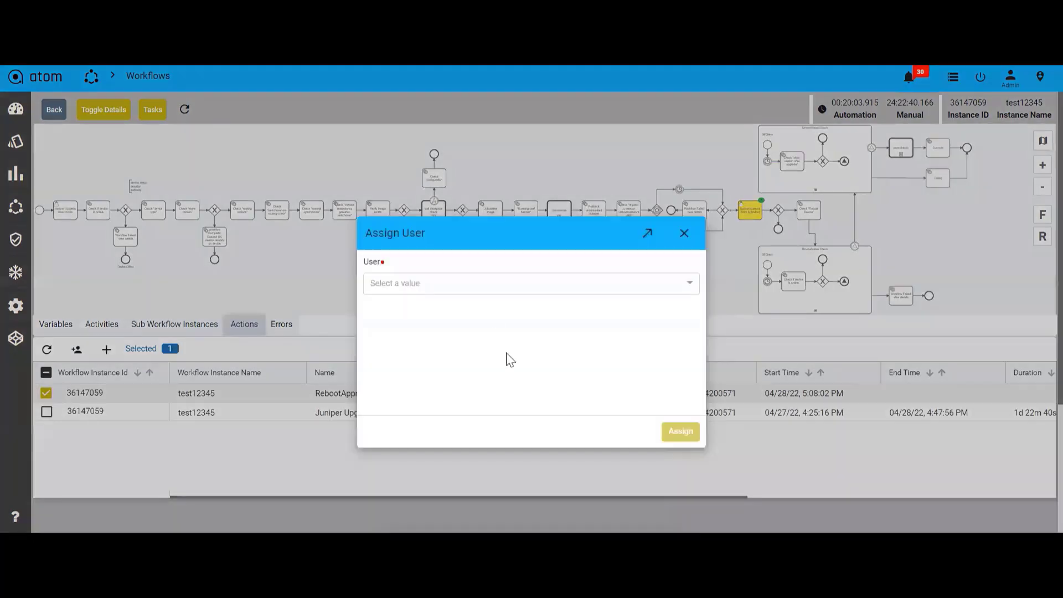
left_click(651, 288)
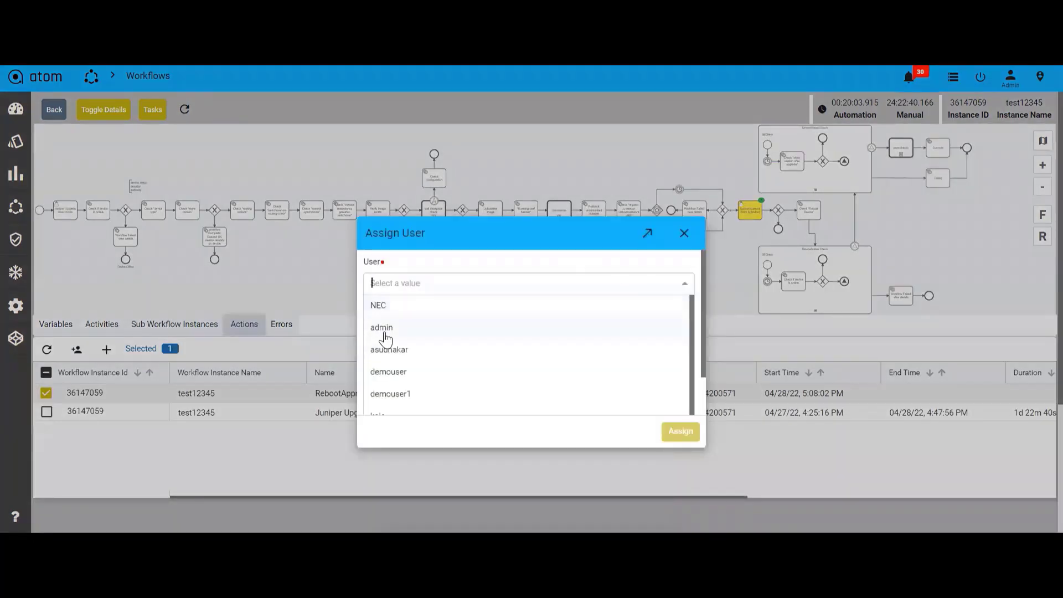
left_click(386, 331)
left_click(673, 435)
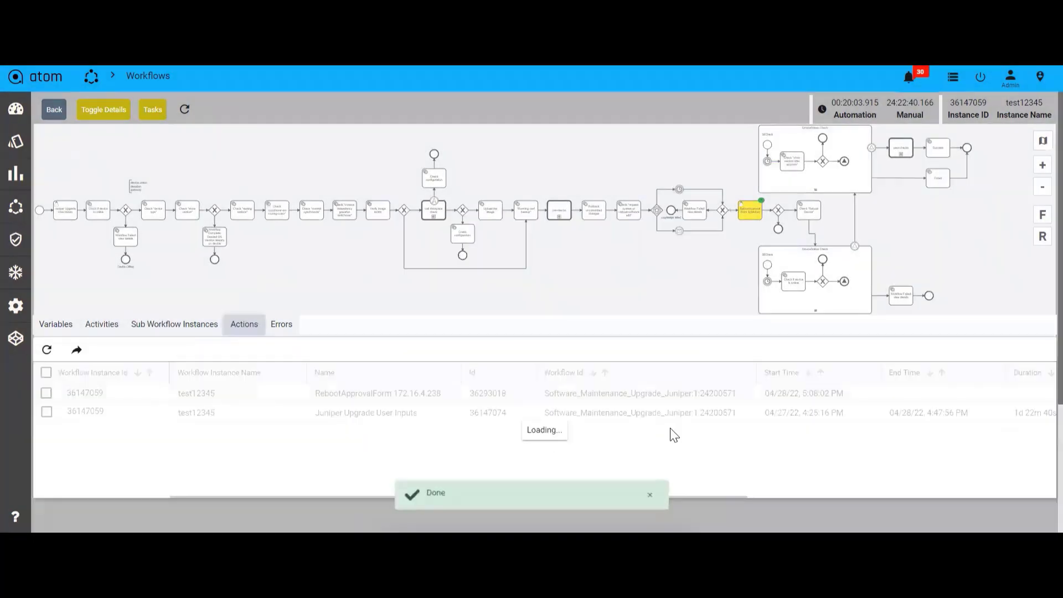
Open the assigned RebootApprovalForm action and submit it with reboot approval enabled and a wait time of 15 minutes.
left_click(46, 393)
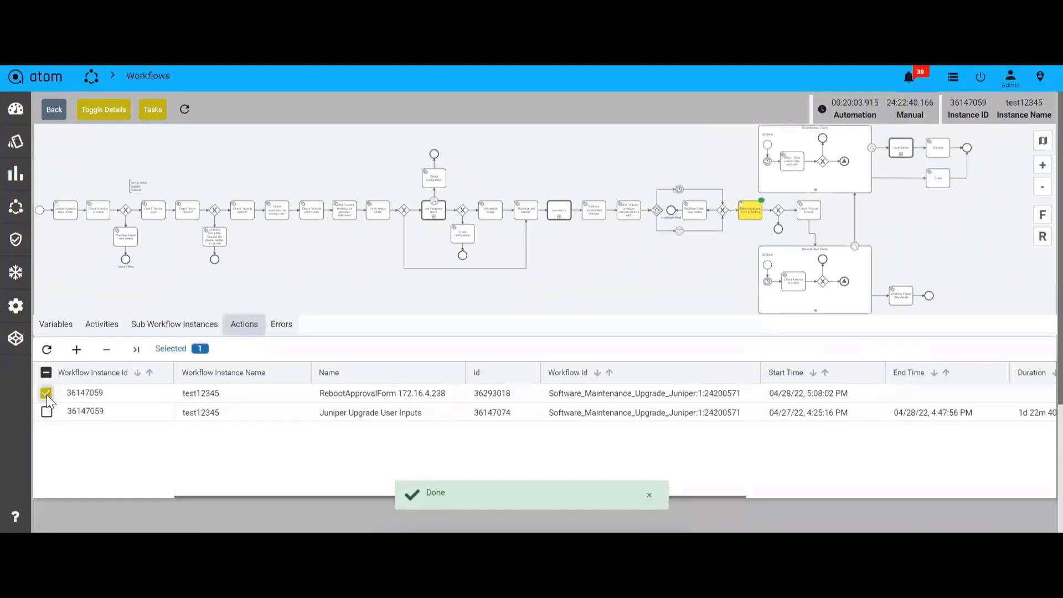
left_click(137, 351)
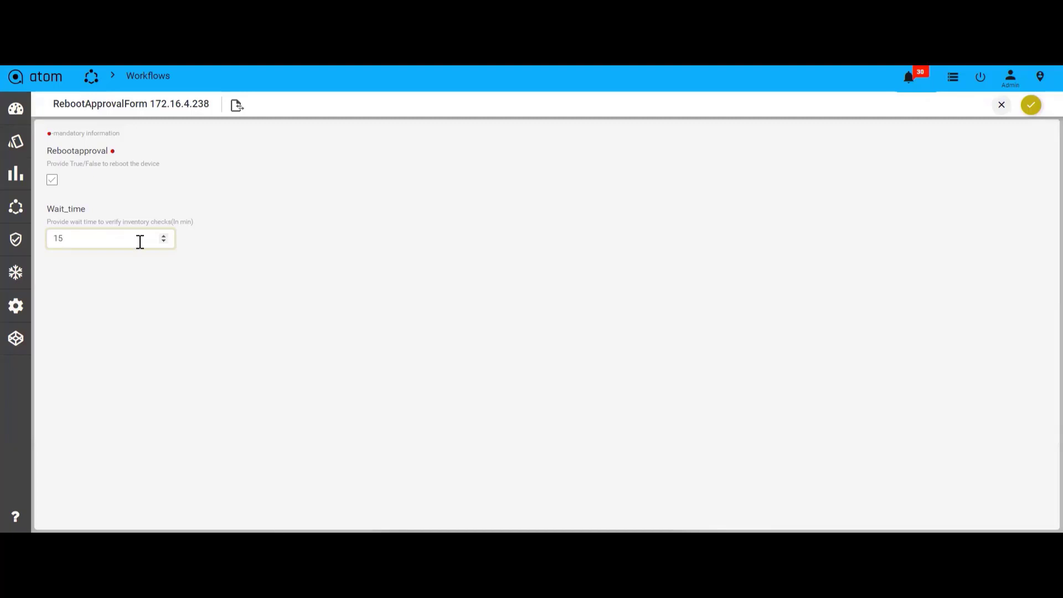
left_click(1030, 106)
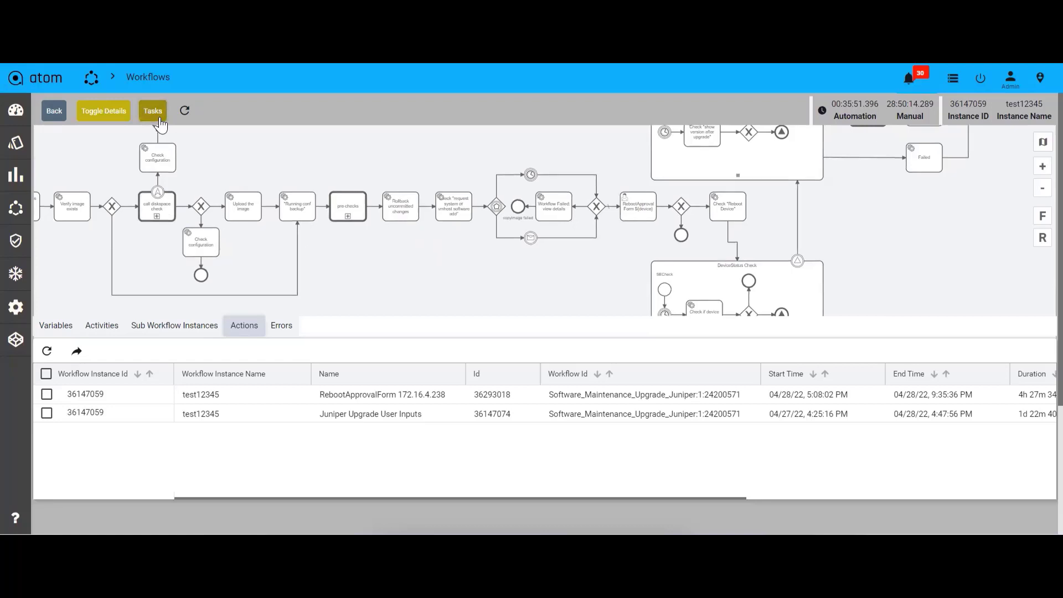
Expand the instance's task list, open the Success task's details and examine the "show version after upgrade" result.
left_click(158, 118)
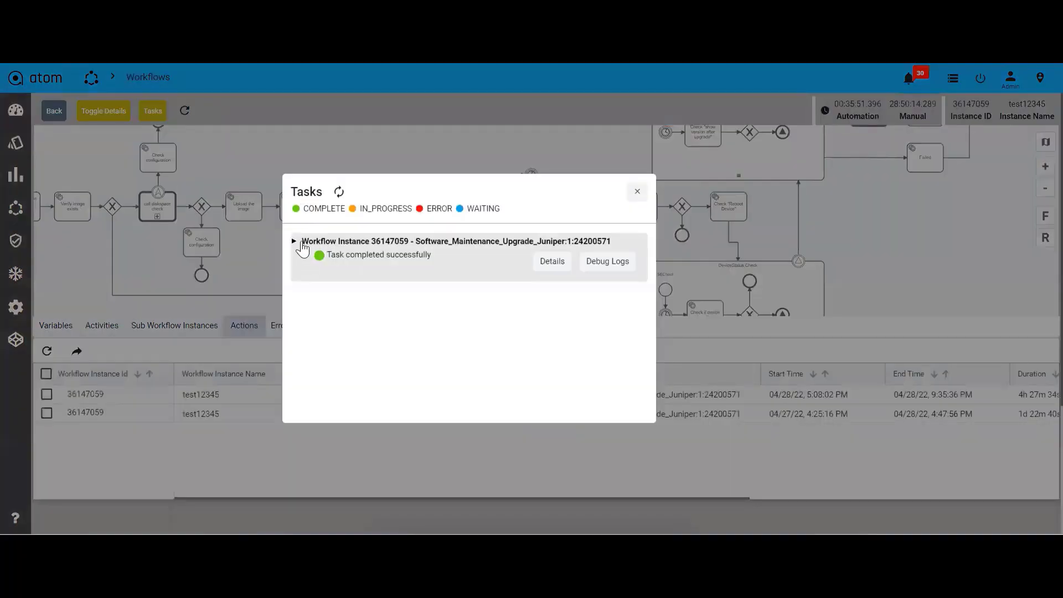
left_click(295, 242)
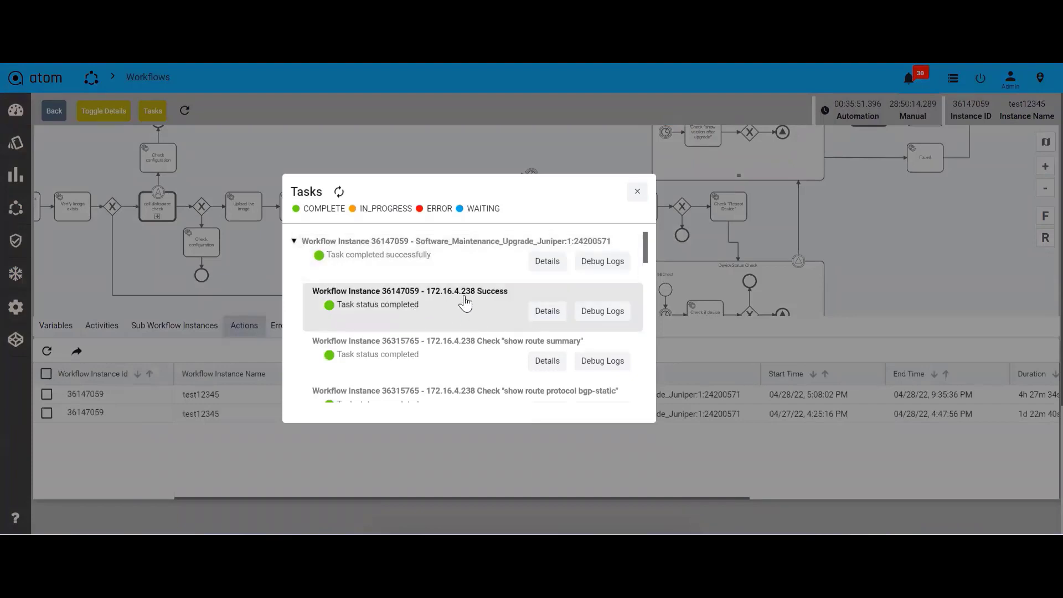
left_click(548, 310)
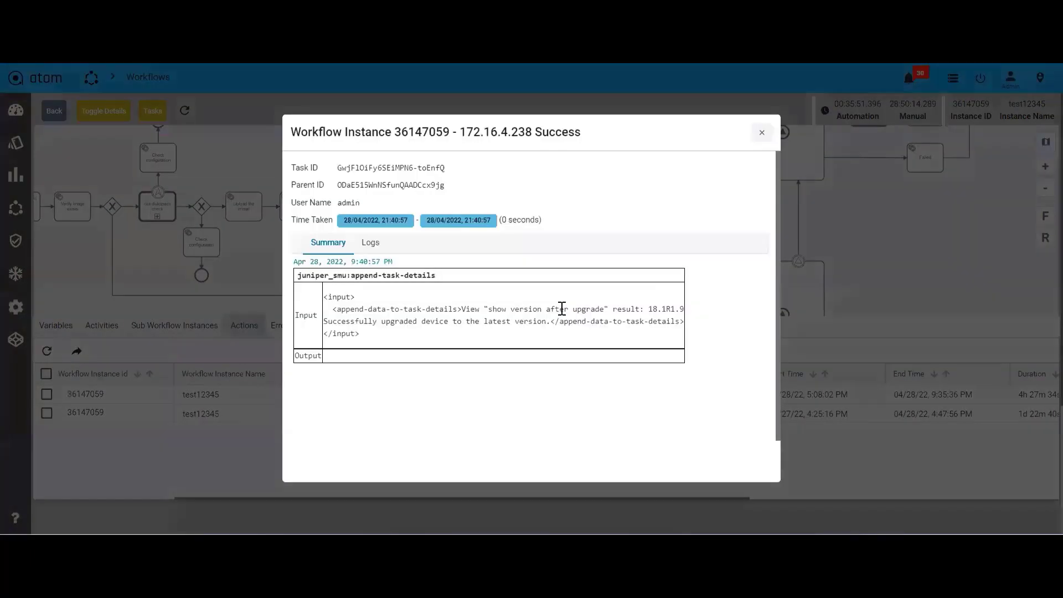
left_click_drag(504, 308, 660, 311)
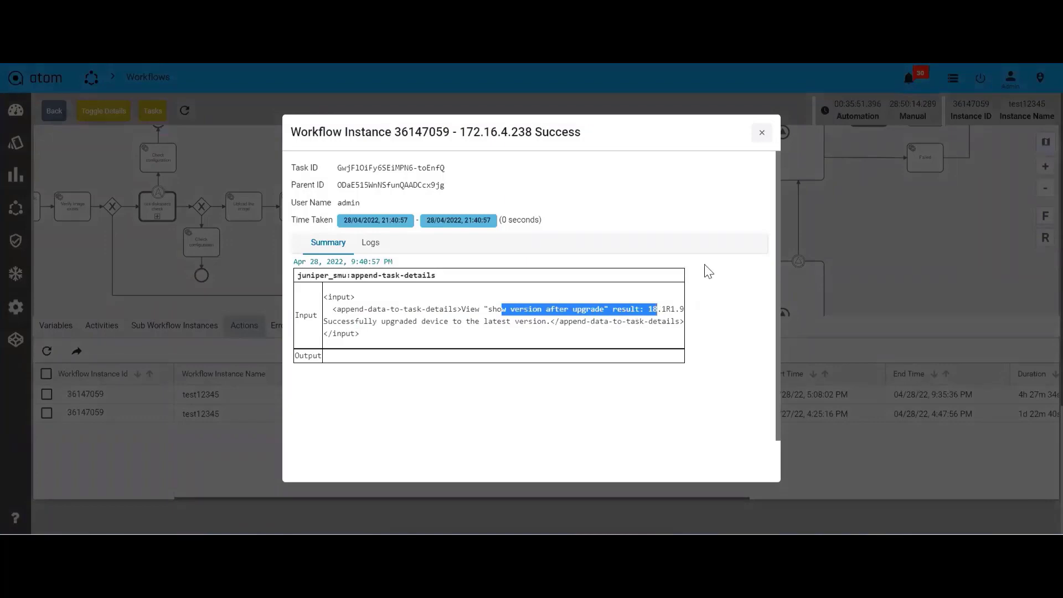